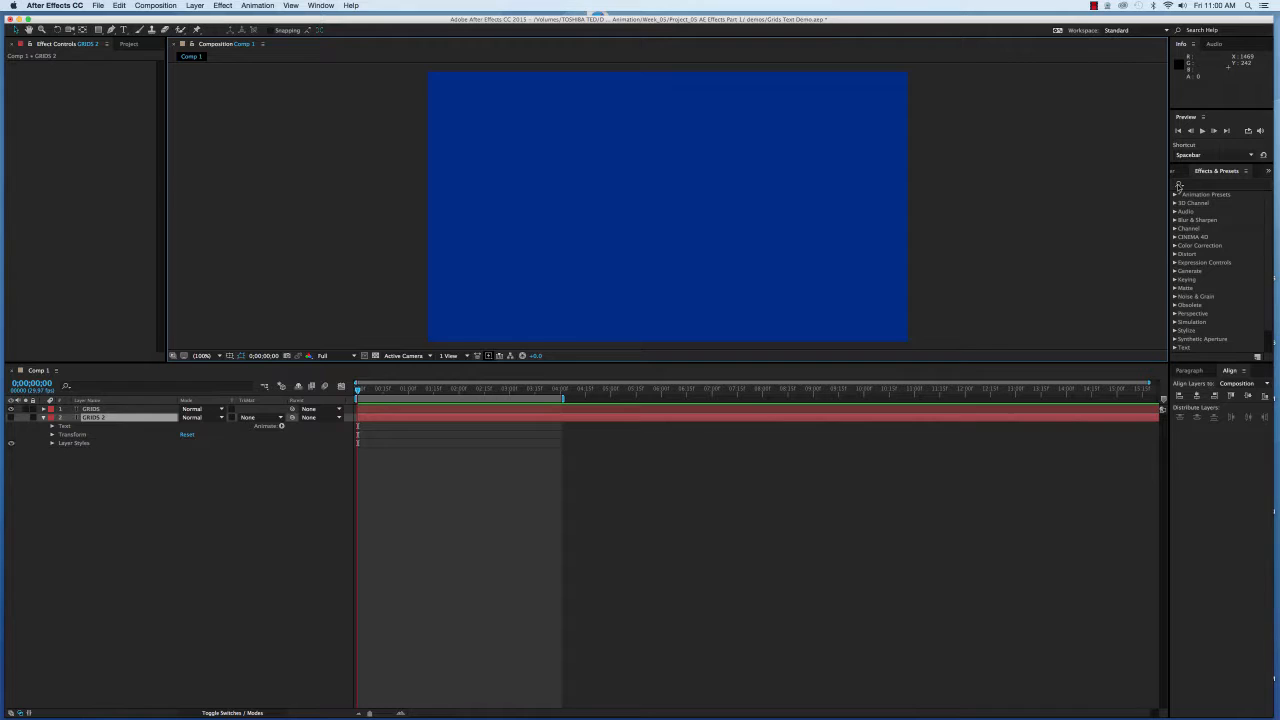
Search Effects & Presets for 'Gri' and make the GRIDS 2 layer visible.
{"action": "left_click", "coordinate": [1190, 186]}
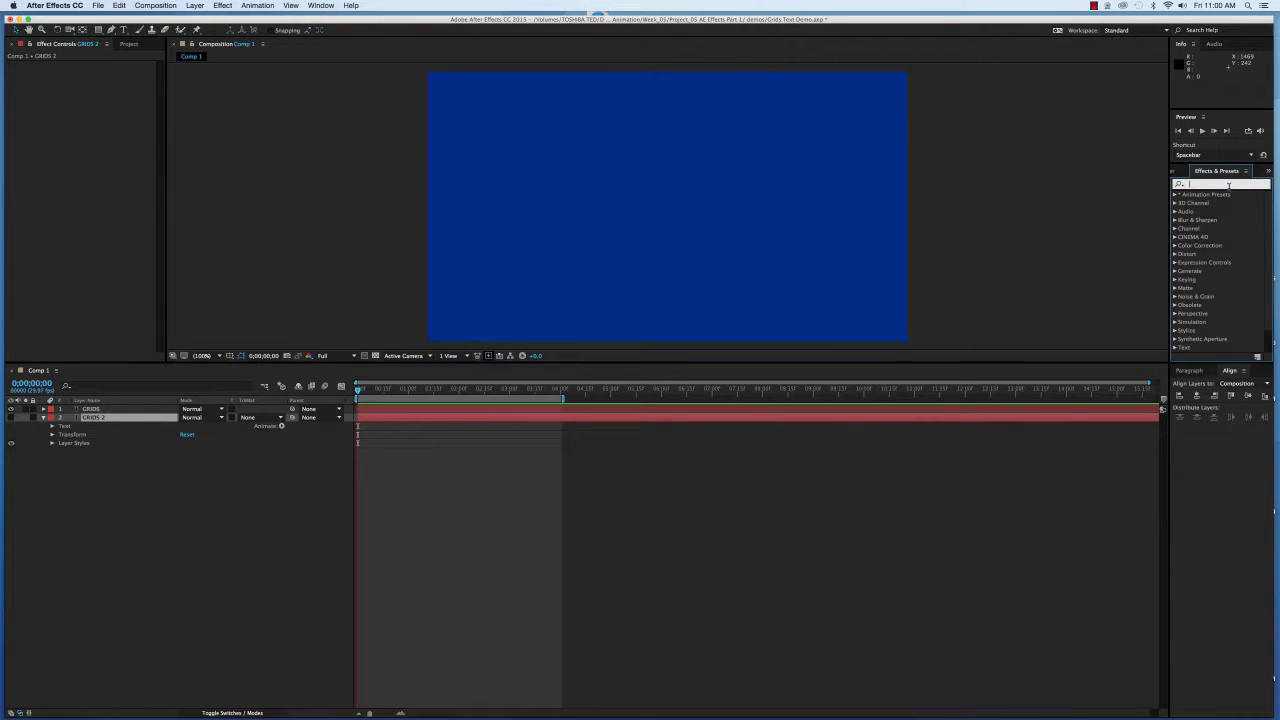
{"action": "type", "text": "Grid"}
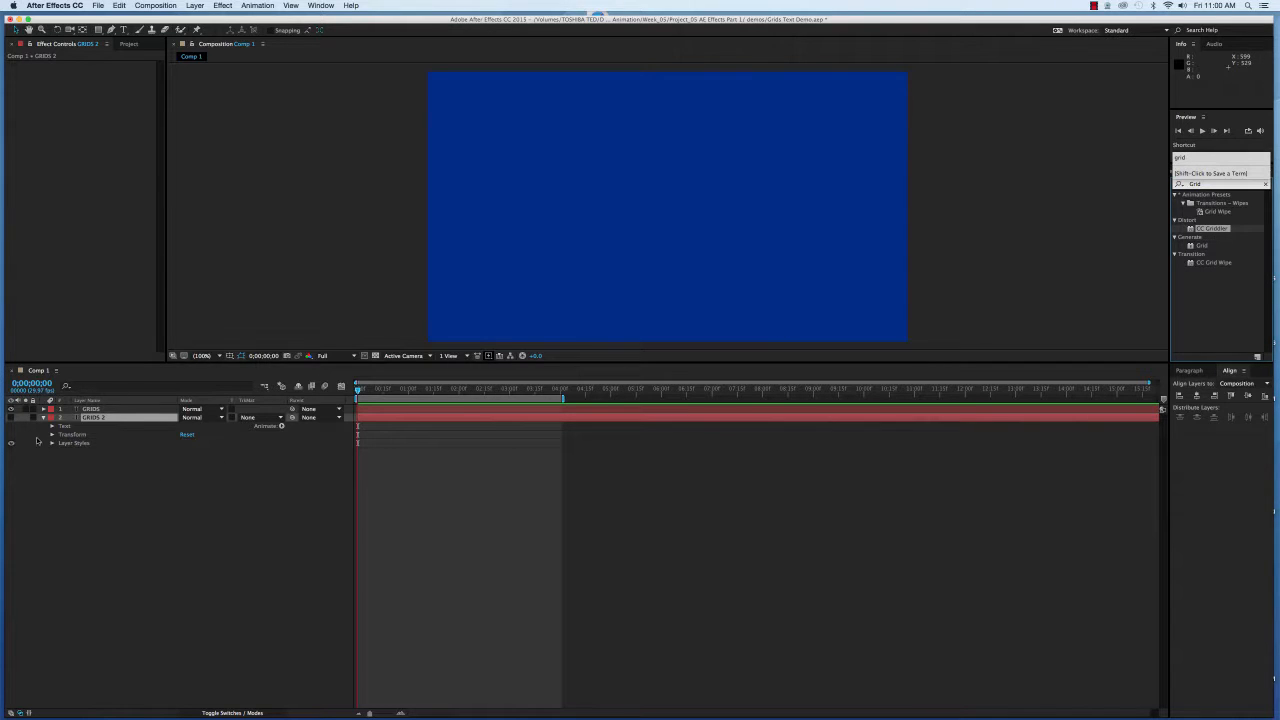
{"action": "left_click", "coordinate": [11, 418]}
{"action": "left_click", "coordinate": [11, 418]}
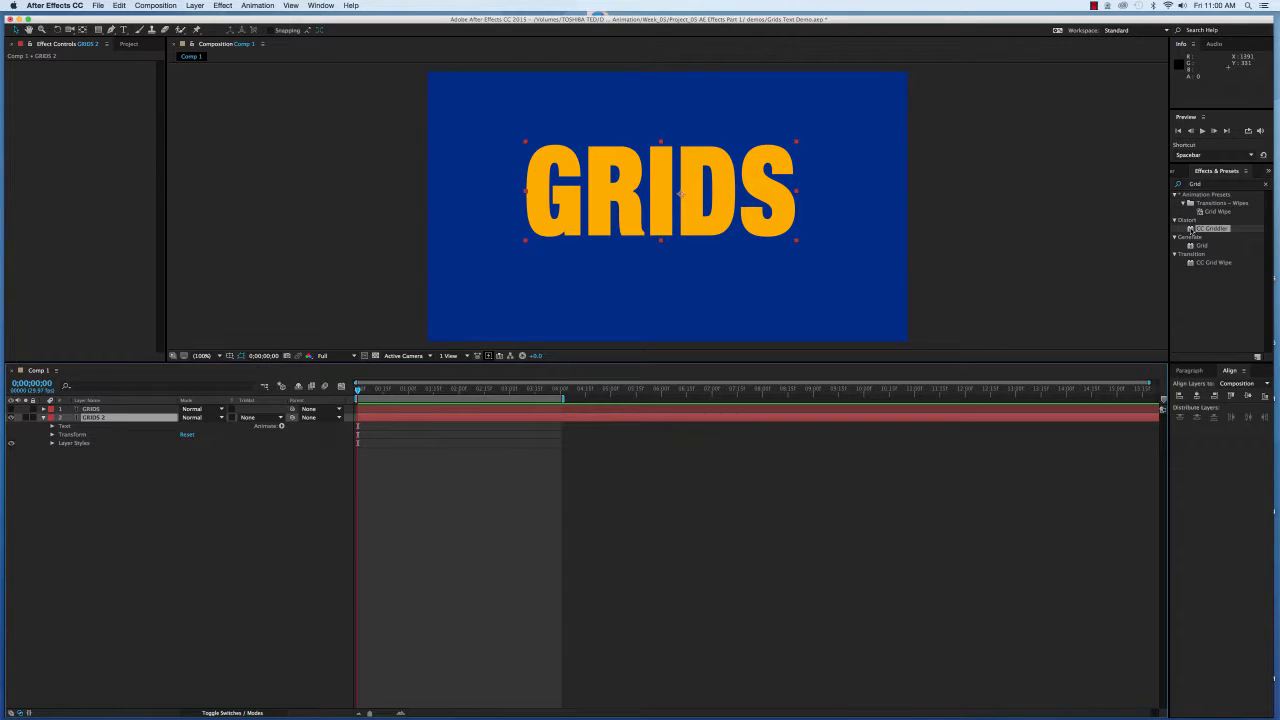
Apply CC Griddler to GRIDS 2 and trial Horizontal Scale, Vertical Scale and Rotation, undoing changes.
{"action": "left_click_drag", "start_coordinate": [1191, 229], "coordinate": [726, 208]}
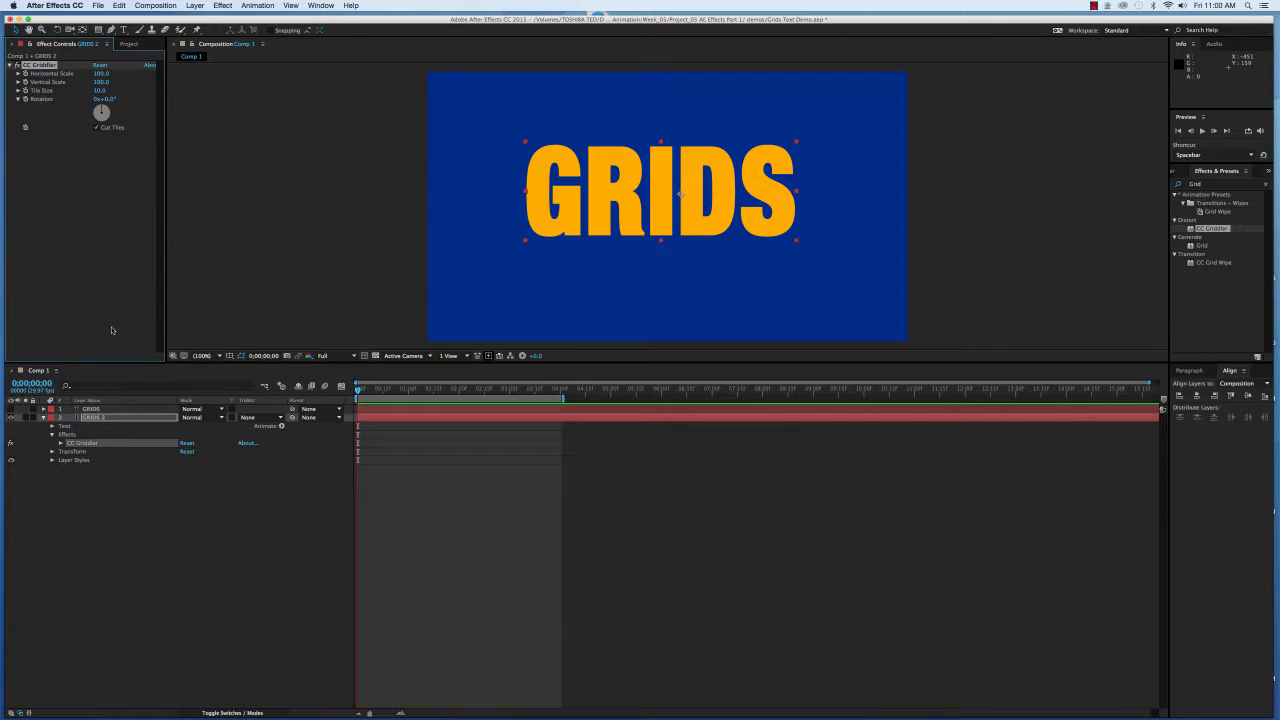
{"action": "left_click", "coordinate": [61, 443]}
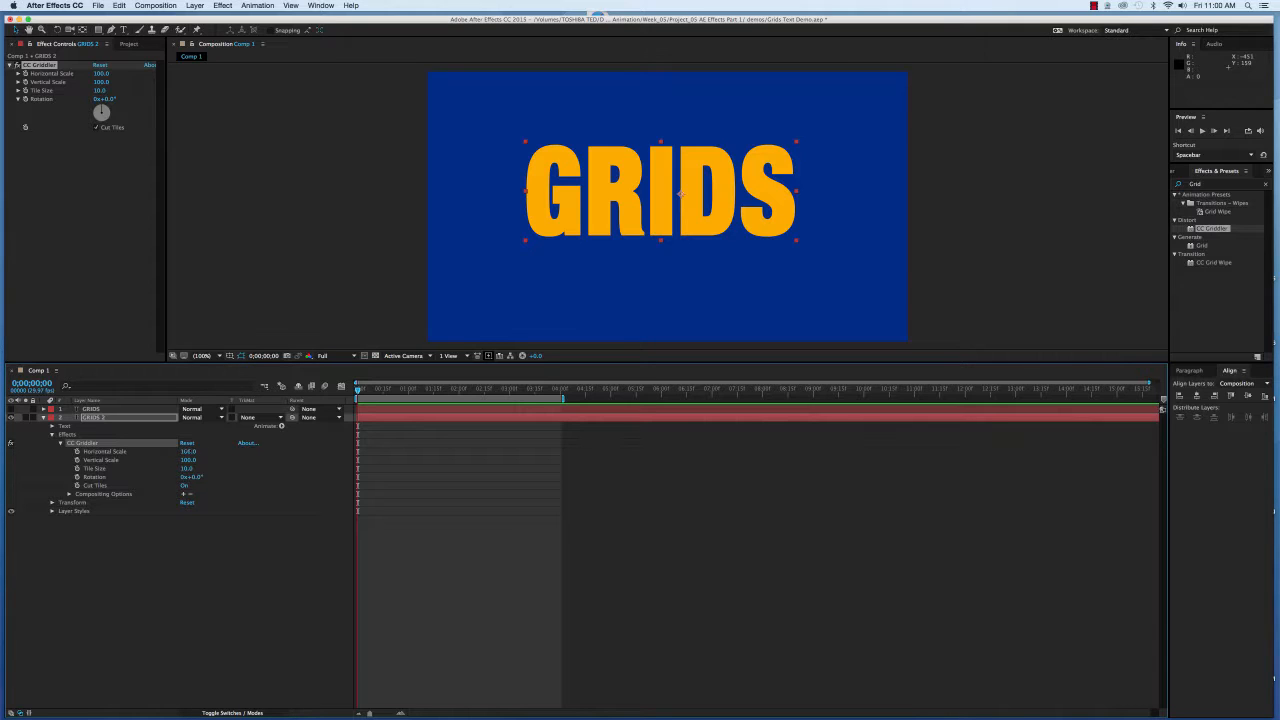
{"action": "left_click_drag", "start_coordinate": [186, 452], "coordinate": [166, 455]}
{"action": "key", "text": "cmd+z"}
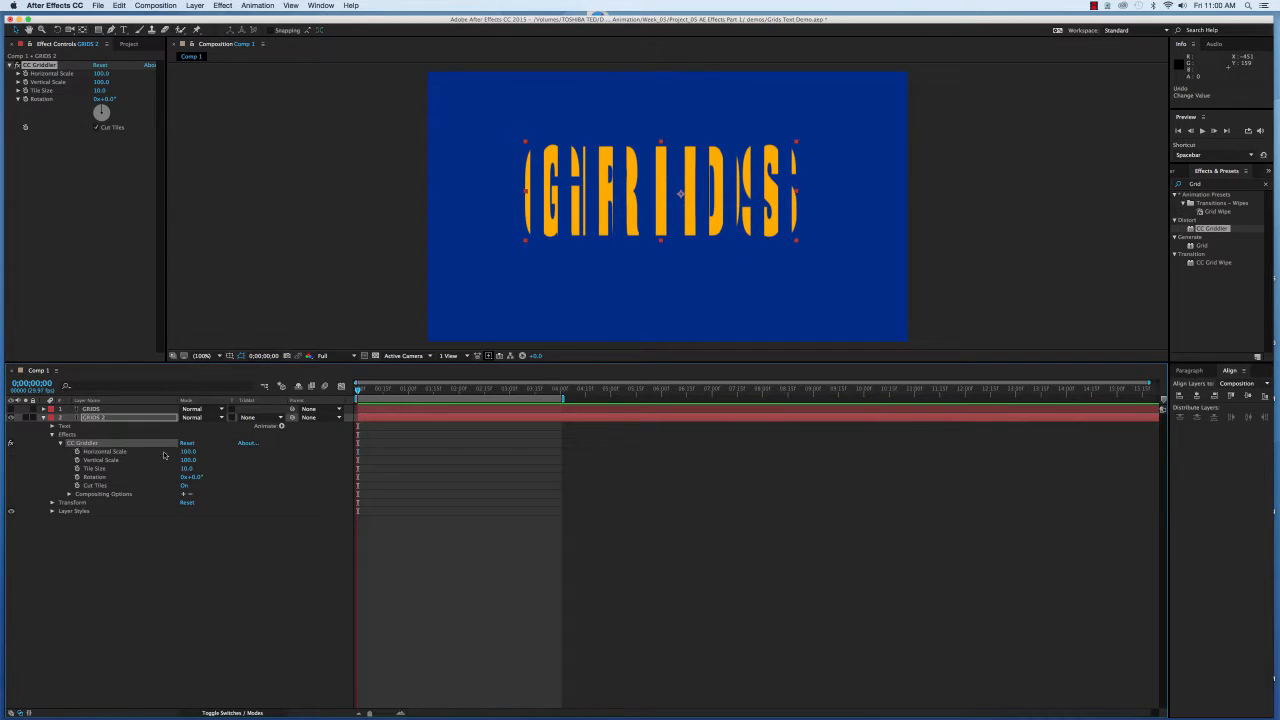
{"action": "mouse_move", "coordinate": [186, 460]}
{"action": "left_mouse_down"}
{"action": "mouse_move", "coordinate": [151, 459]}
{"action": "mouse_move", "coordinate": [187, 461]}
{"action": "left_mouse_up"}
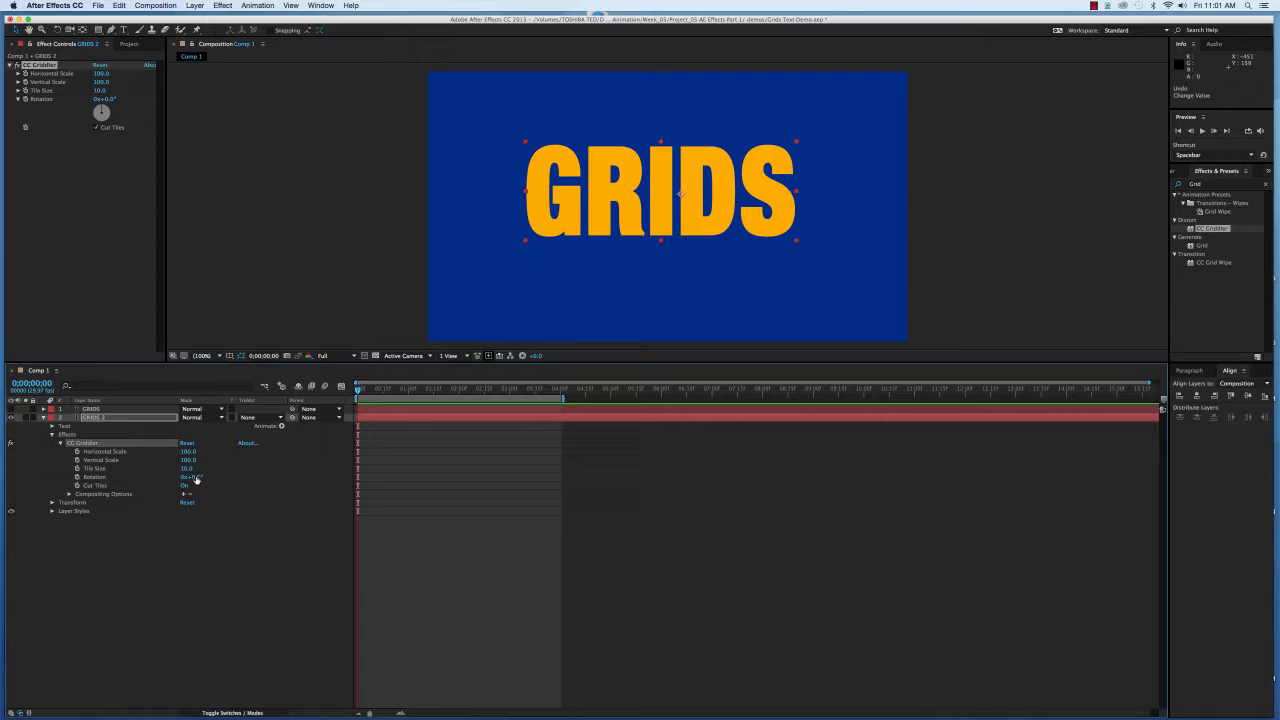
{"action": "mouse_move", "coordinate": [197, 479]}
{"action": "left_mouse_down"}
{"action": "mouse_move", "coordinate": [224, 479]}
{"action": "mouse_move", "coordinate": [200, 479]}
{"action": "left_mouse_up"}
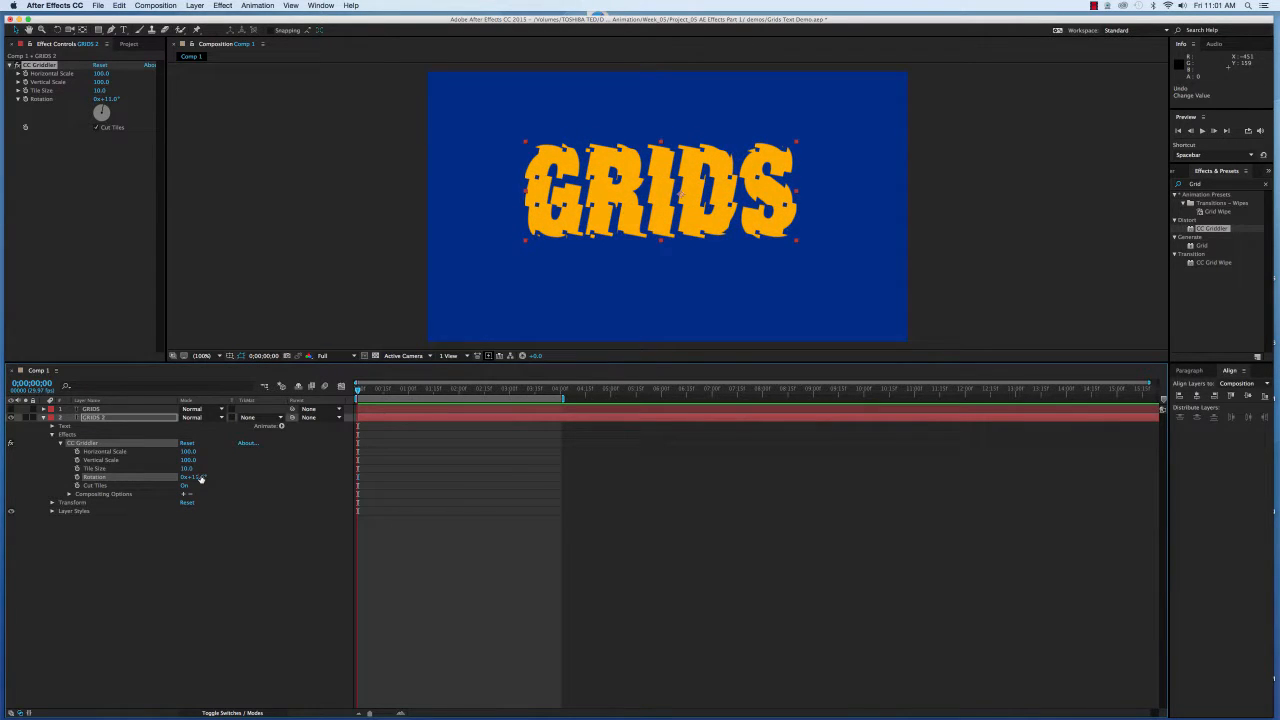
{"action": "key", "text": "super+z"}
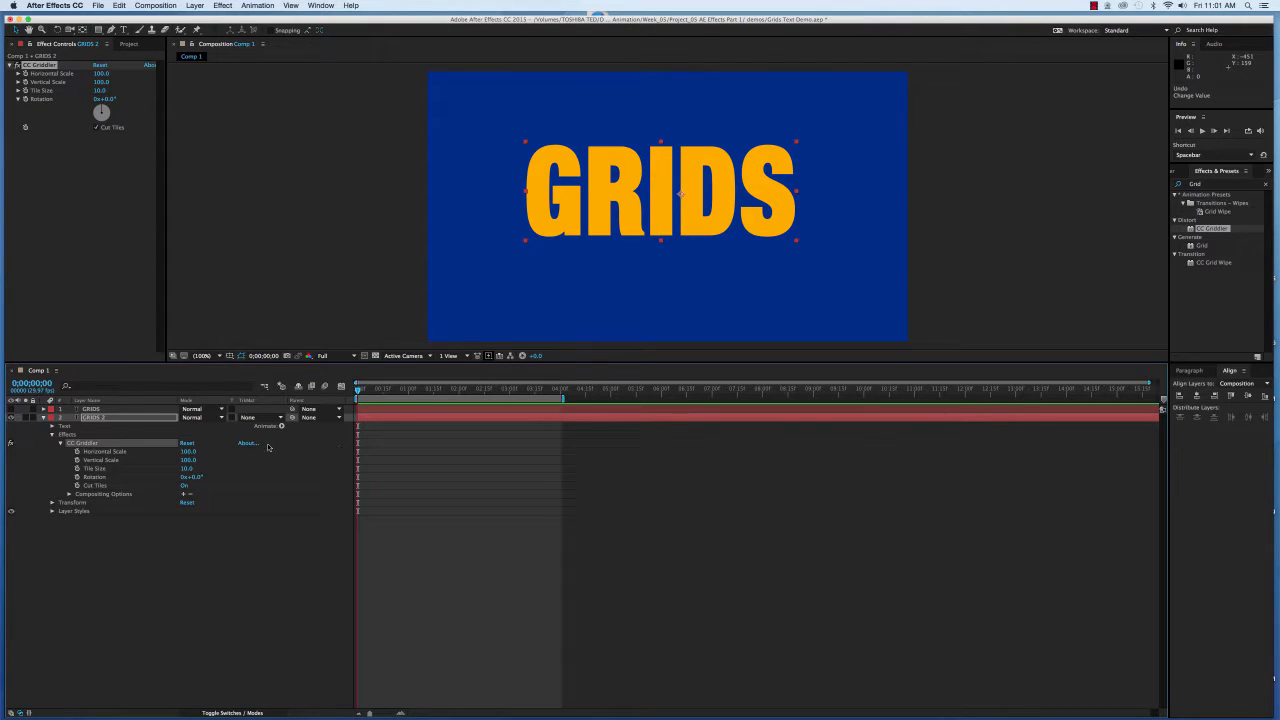
Set Cut Tiles Off, try and undo scale changes, then drag Horizontal Scale to 0.
{"action": "left_click", "coordinate": [185, 486]}
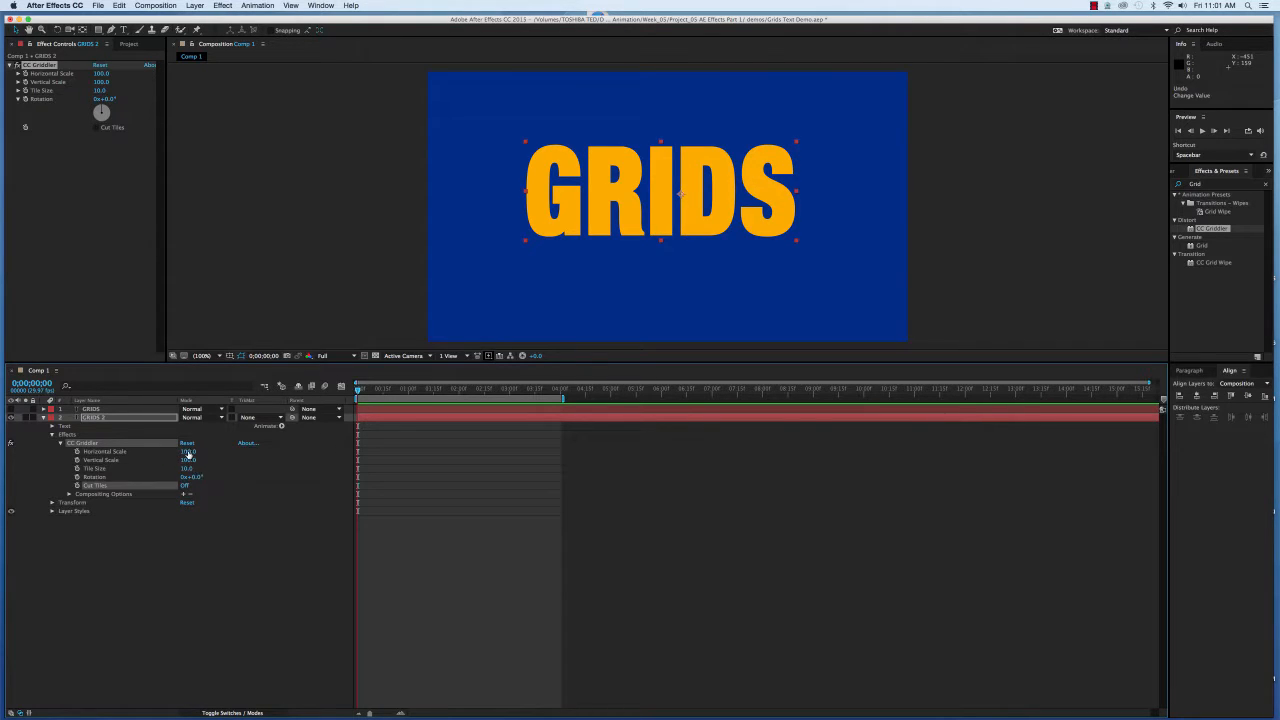
{"action": "left_click_drag", "start_coordinate": [188, 453], "coordinate": [137, 452]}
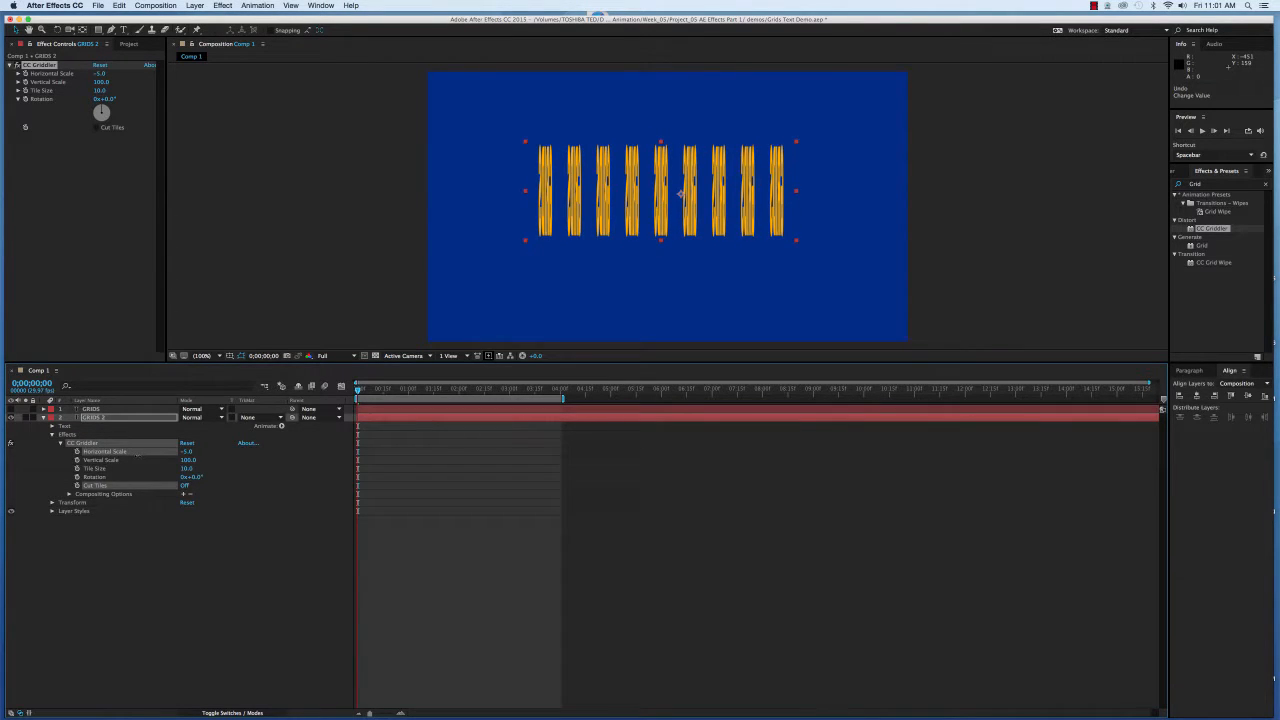
{"action": "key", "text": "super+z"}
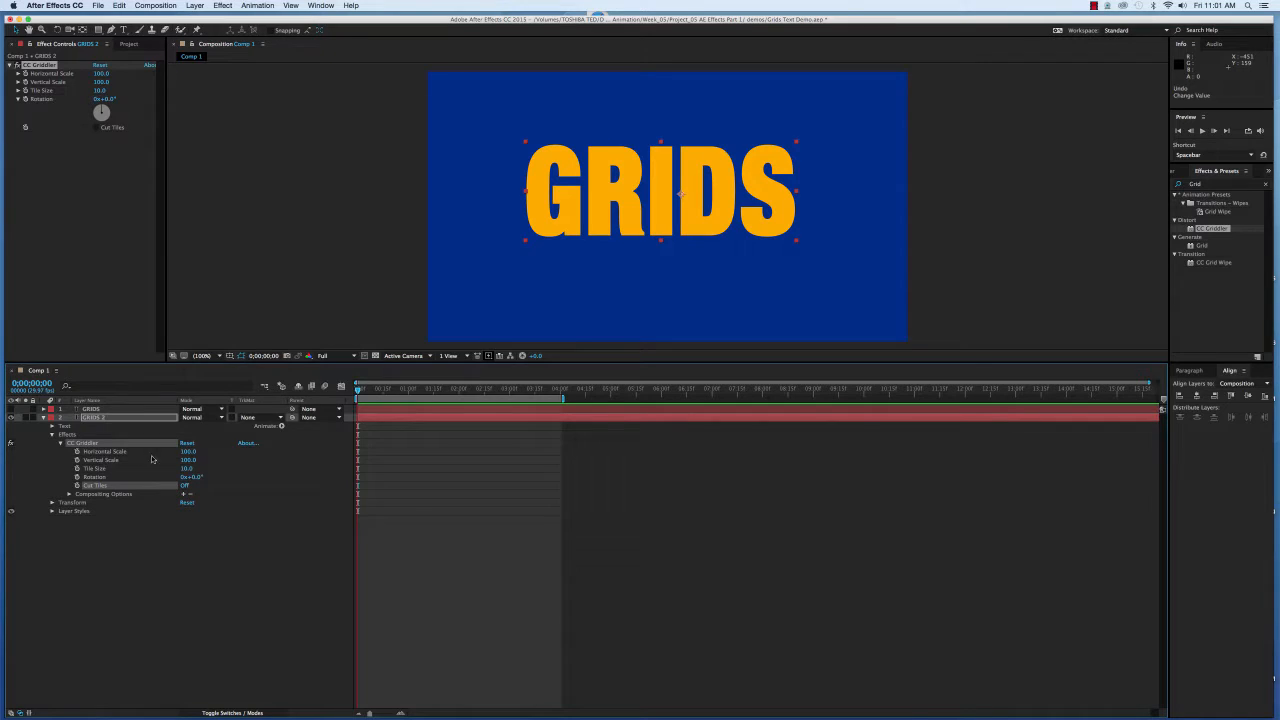
{"action": "left_click_drag", "start_coordinate": [187, 459], "coordinate": [137, 469]}
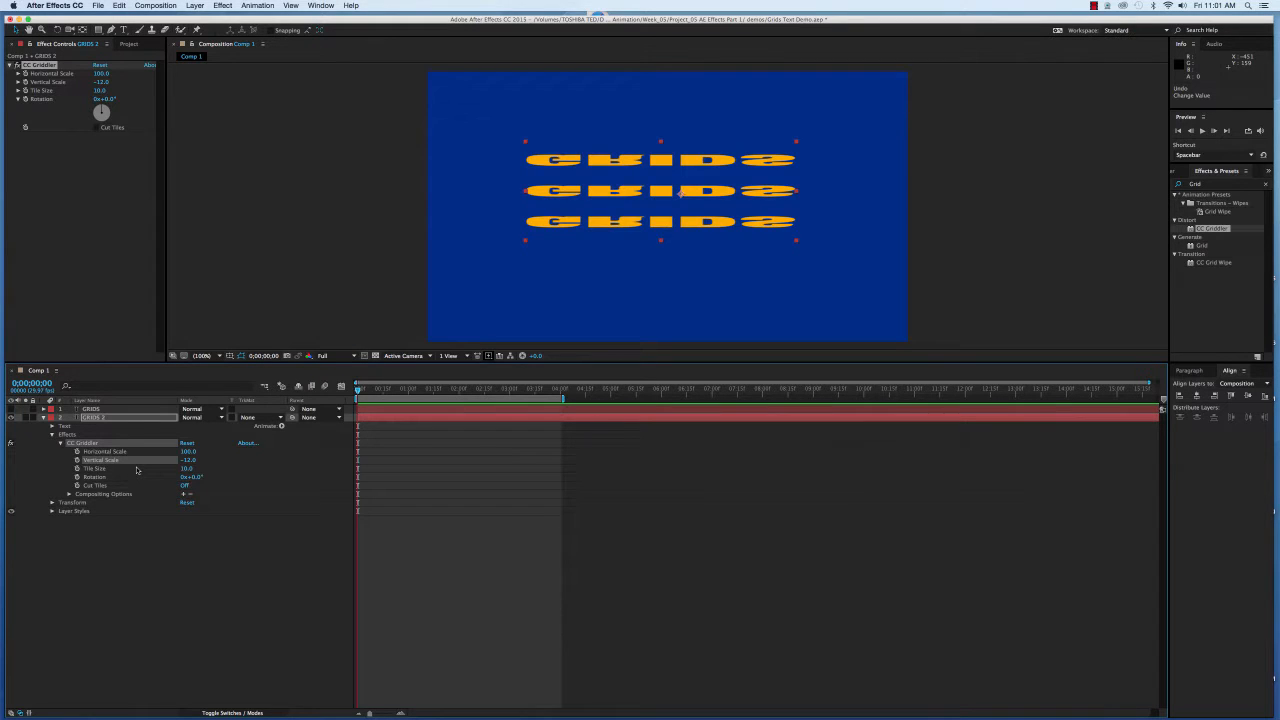
{"action": "key", "text": "super+z"}
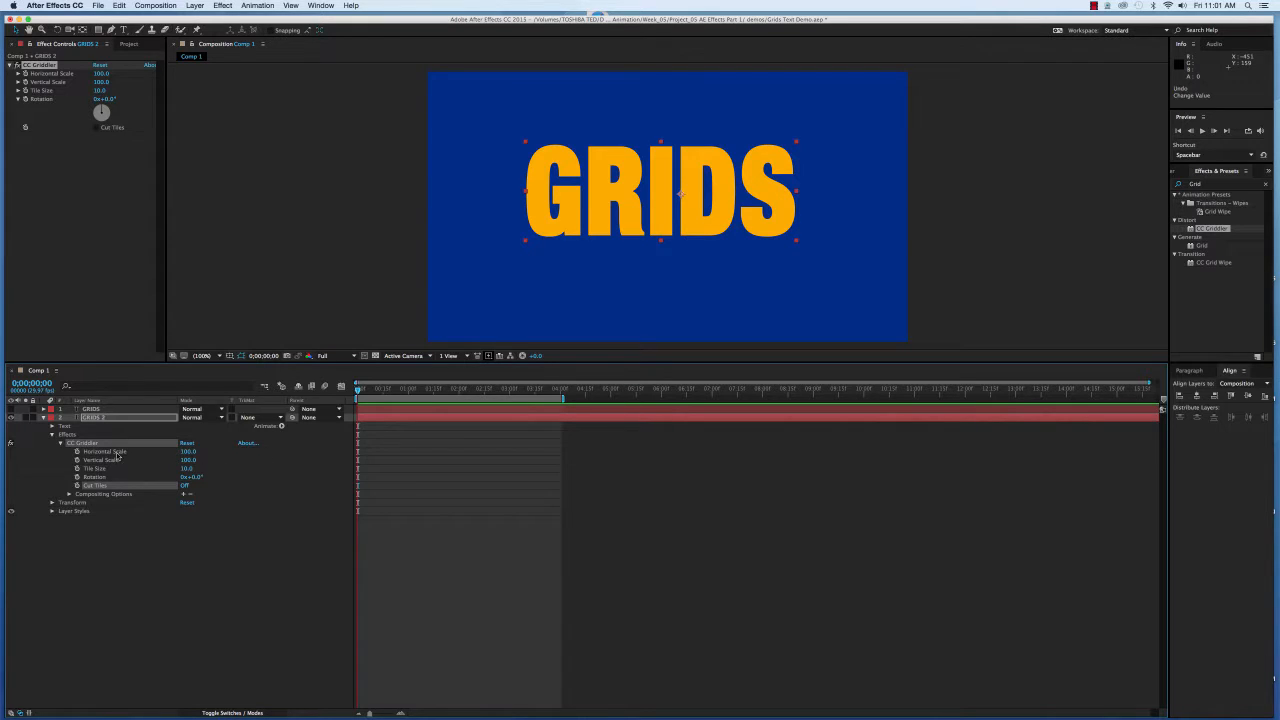
{"action": "left_click_drag", "start_coordinate": [187, 452], "coordinate": [137, 455]}
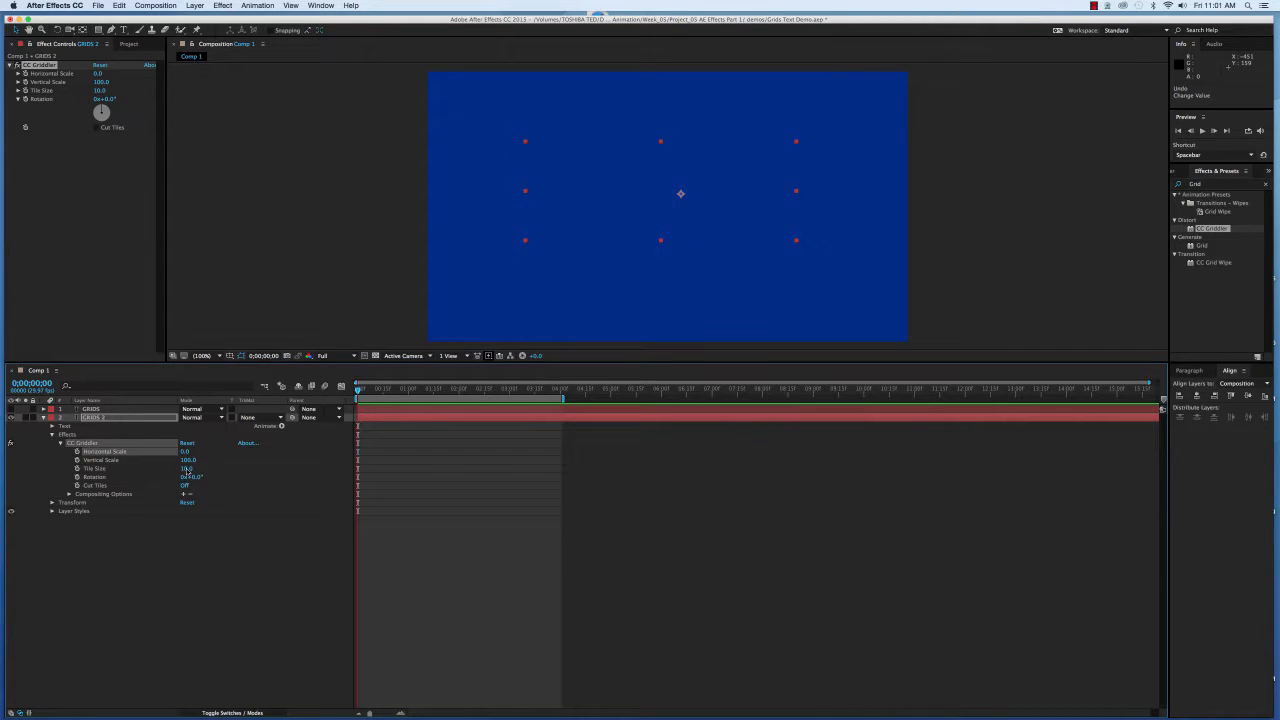
{"action": "left_click", "coordinate": [78, 451]}
{"action": "left_click_drag", "start_coordinate": [359, 390], "coordinate": [398, 393]}
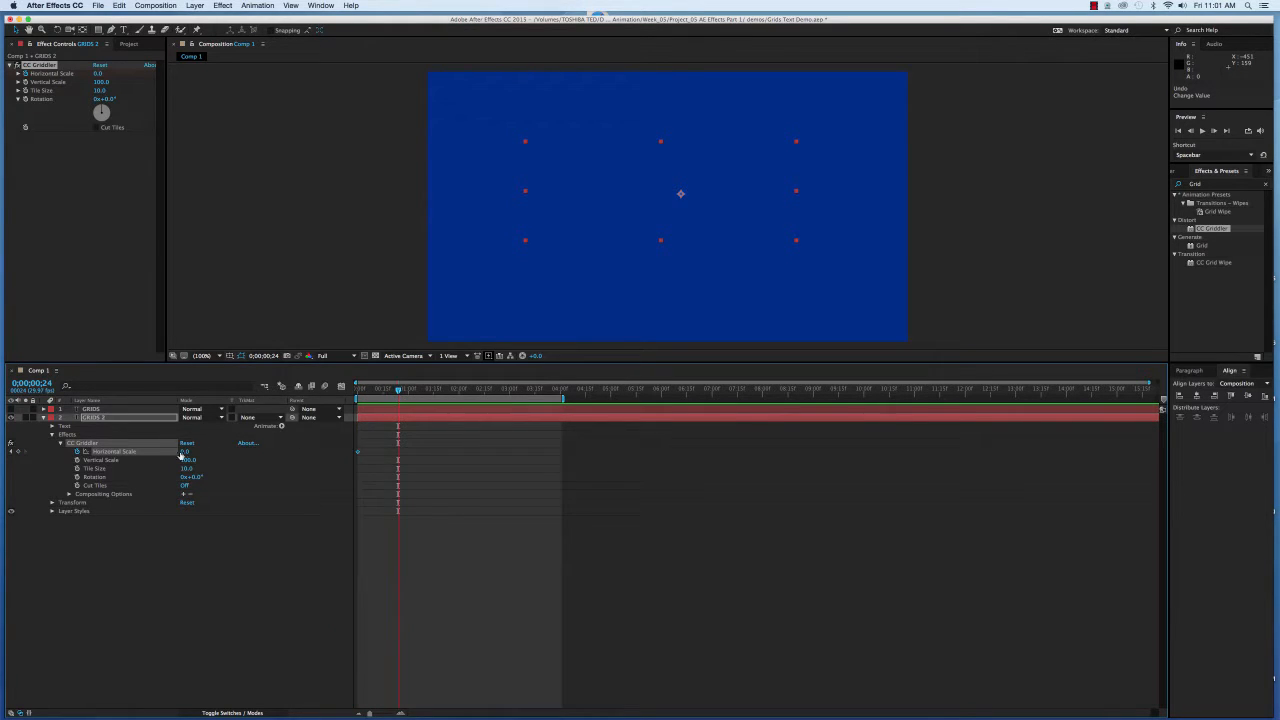
{"action": "left_click", "coordinate": [184, 452]}
{"action": "type", "text": "000"}
{"action": "key", "text": "Tab"}
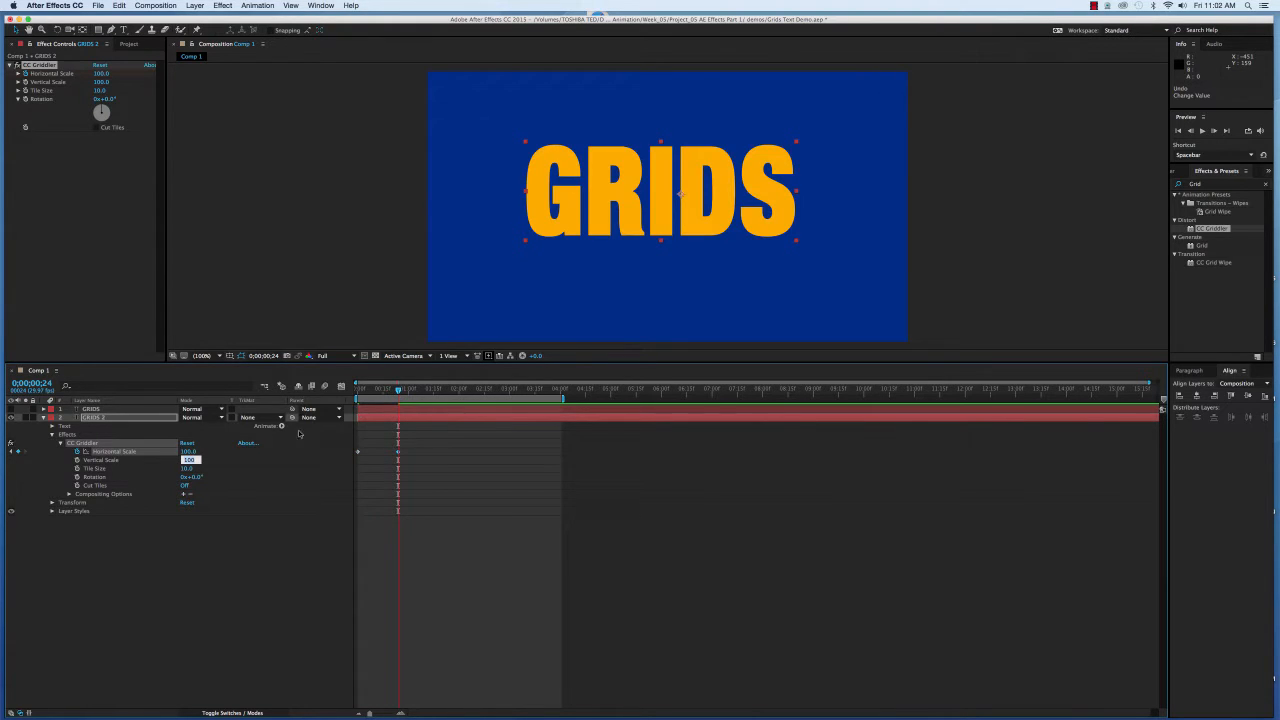
{"action": "left_click_drag", "start_coordinate": [398, 391], "coordinate": [338, 399]}
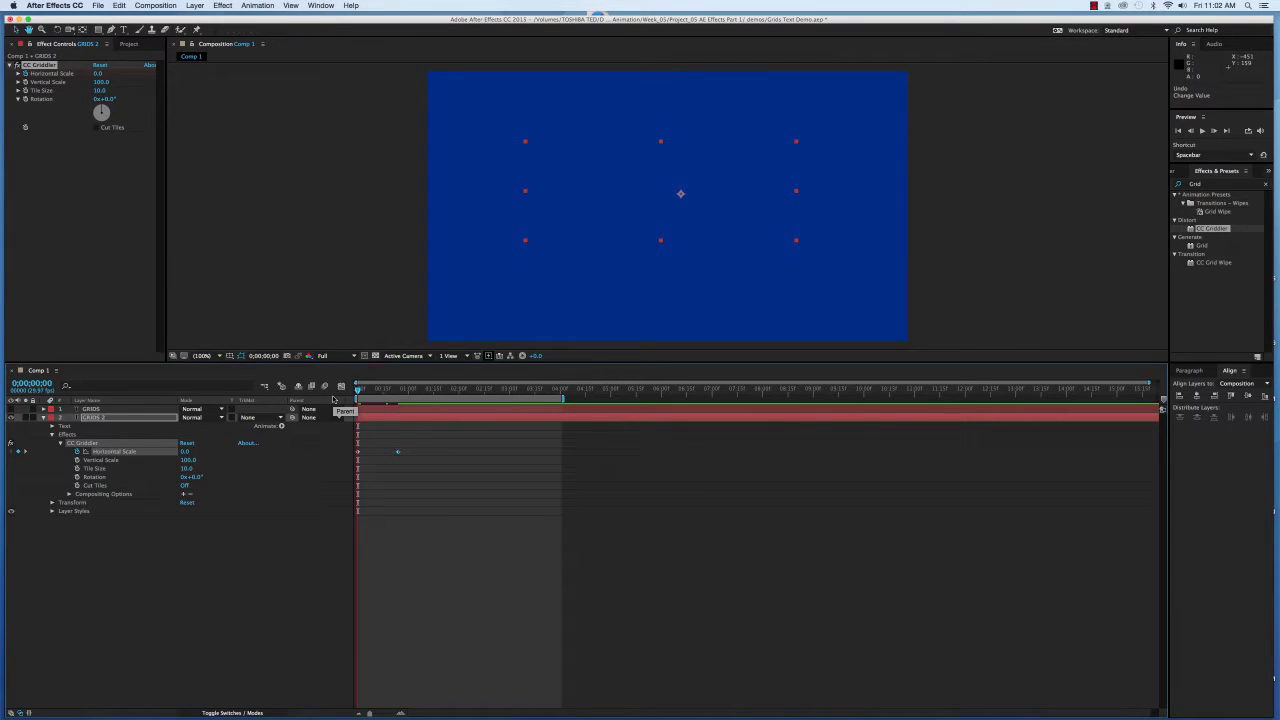
{"action": "key", "text": "space"}
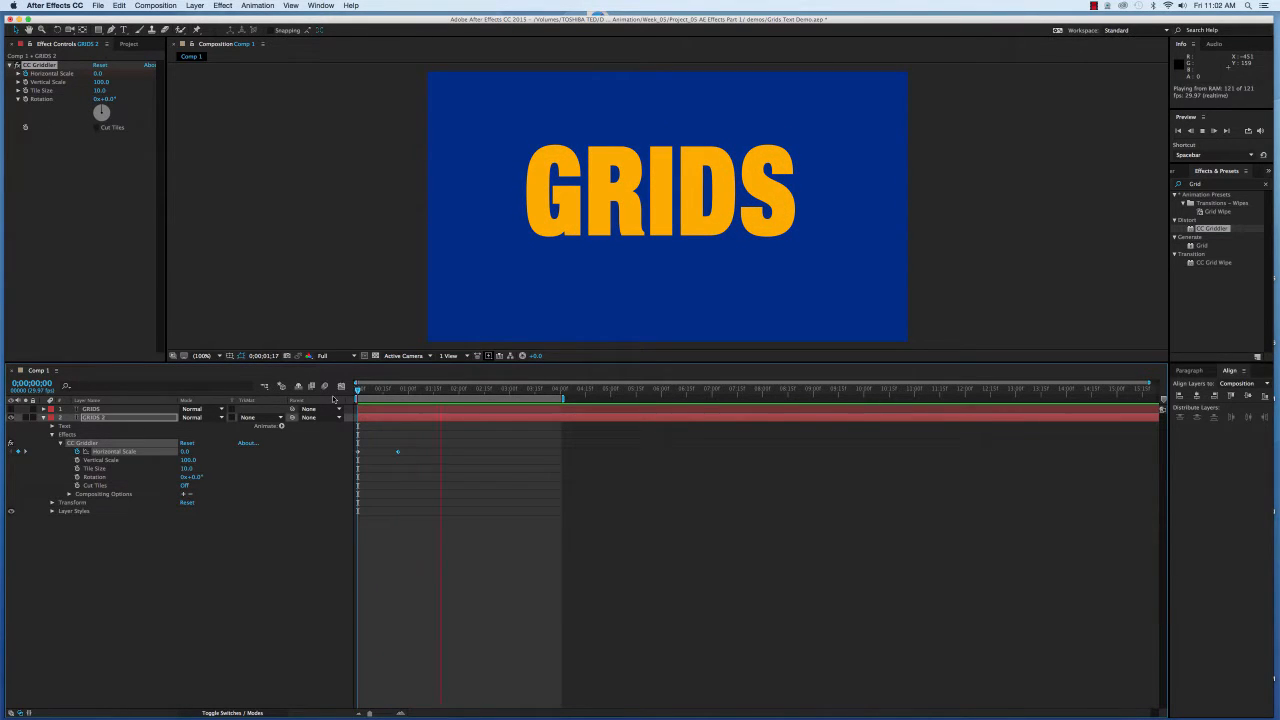
{"action": "key", "text": "space"}
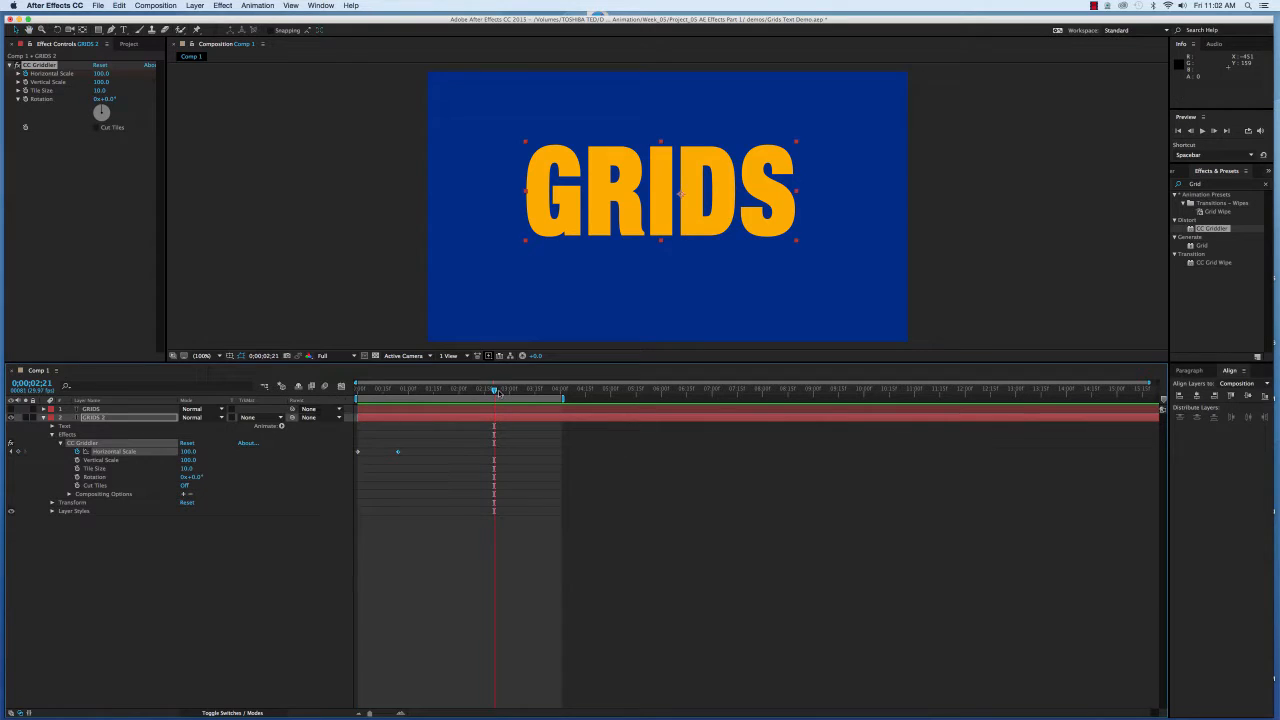
{"action": "left_click_drag", "start_coordinate": [494, 391], "coordinate": [400, 413]}
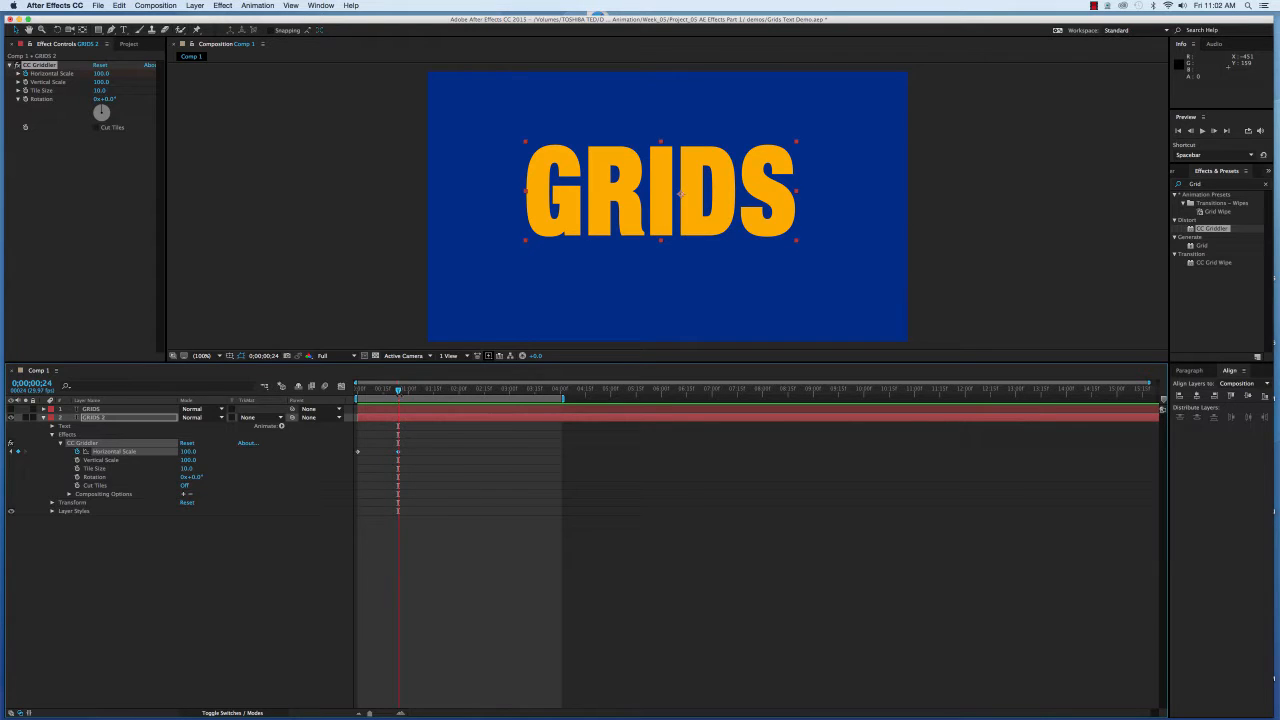
{"action": "left_click_drag", "start_coordinate": [400, 391], "coordinate": [428, 393]}
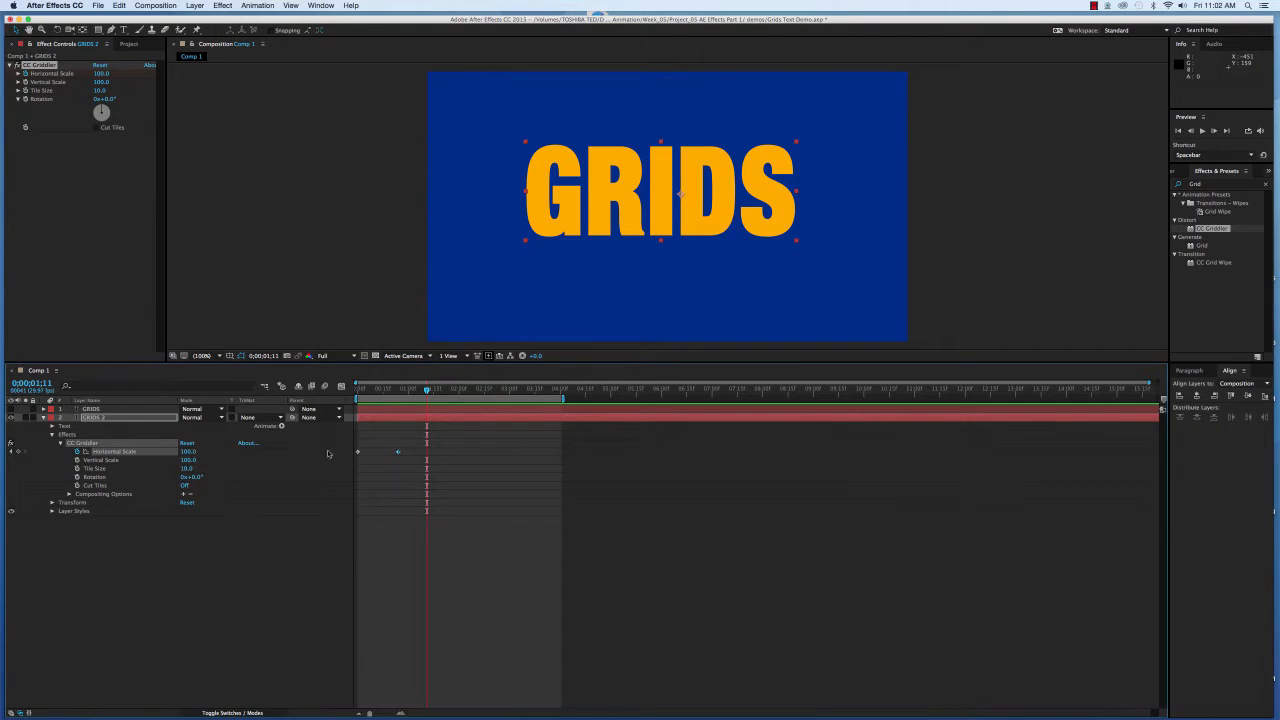
{"action": "left_click", "coordinate": [398, 452]}
{"action": "left_click_drag", "start_coordinate": [397, 452], "coordinate": [359, 455]}
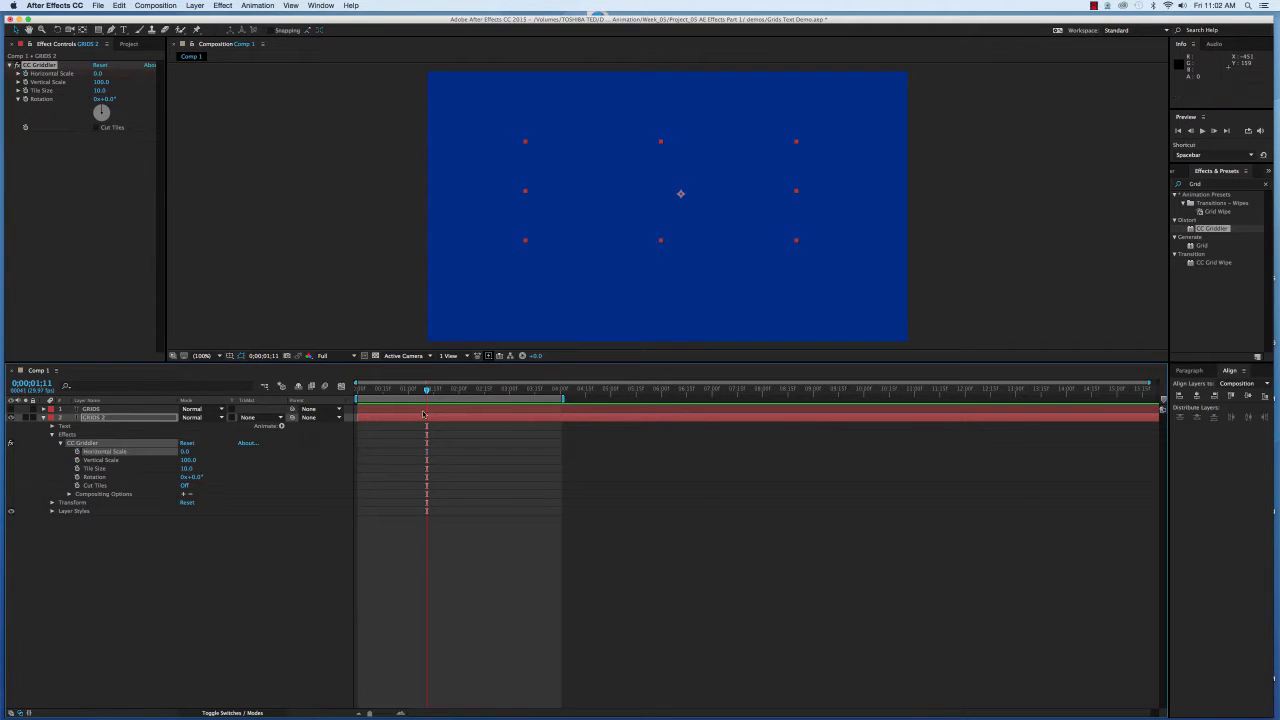
{"action": "left_click_drag", "start_coordinate": [428, 392], "coordinate": [357, 392]}
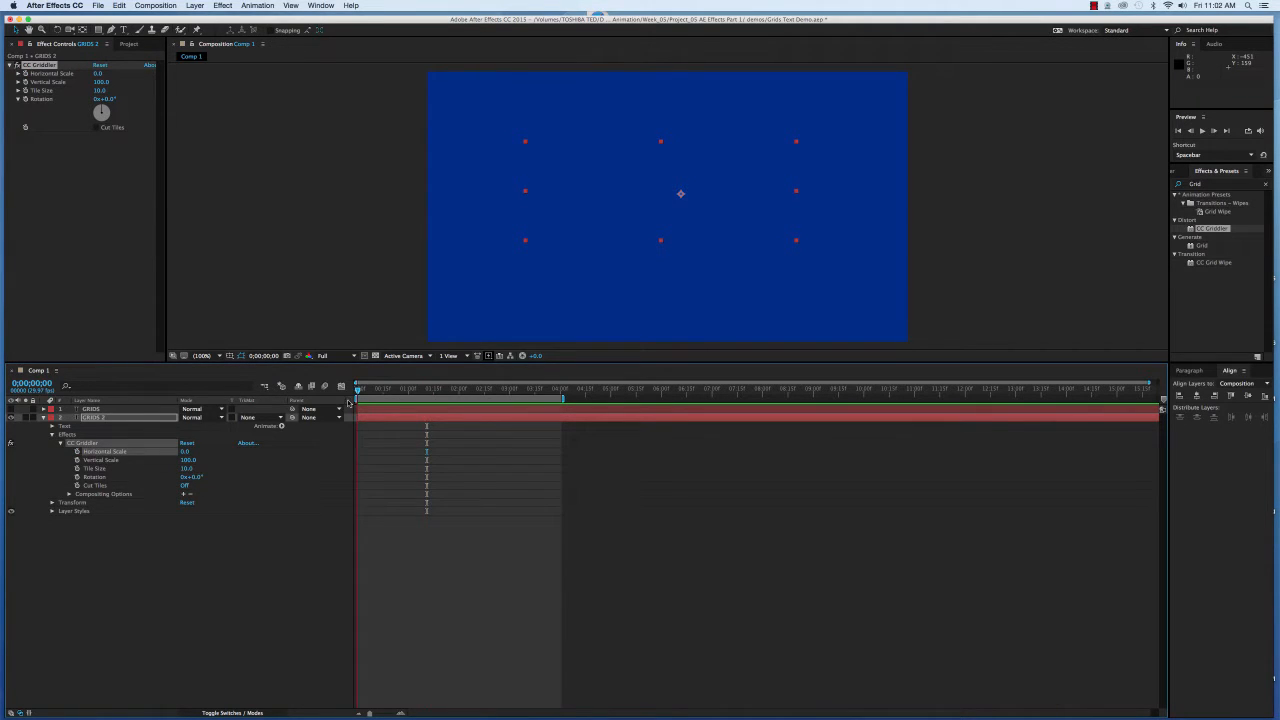
Set CC Griddler's Horizontal Scale to 100.
{"action": "left_click", "coordinate": [184, 452]}
{"action": "type", "text": "100"}
{"action": "key", "text": "Return"}
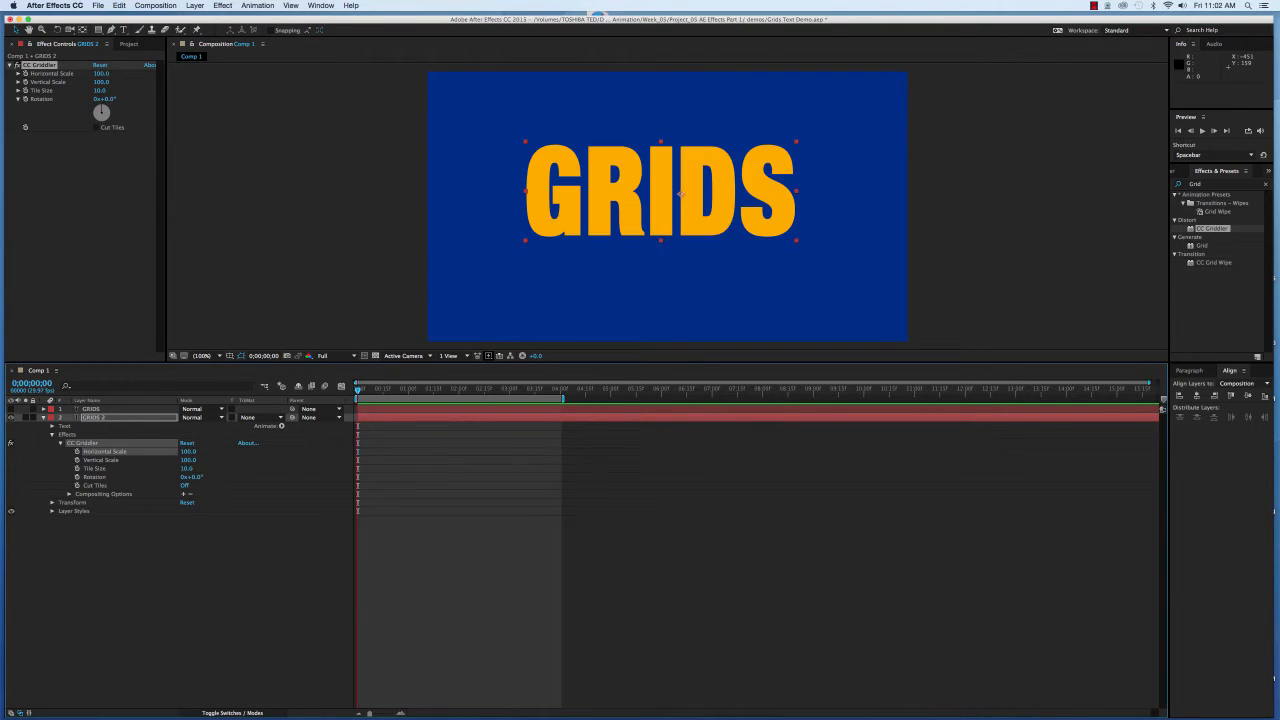
Keyframe Vertical Scale from 0 at the start to 100 at frame 0;00;00;24.
{"action": "left_click", "coordinate": [187, 460]}
{"action": "type", "text": "0"}
{"action": "left_click", "coordinate": [77, 460]}
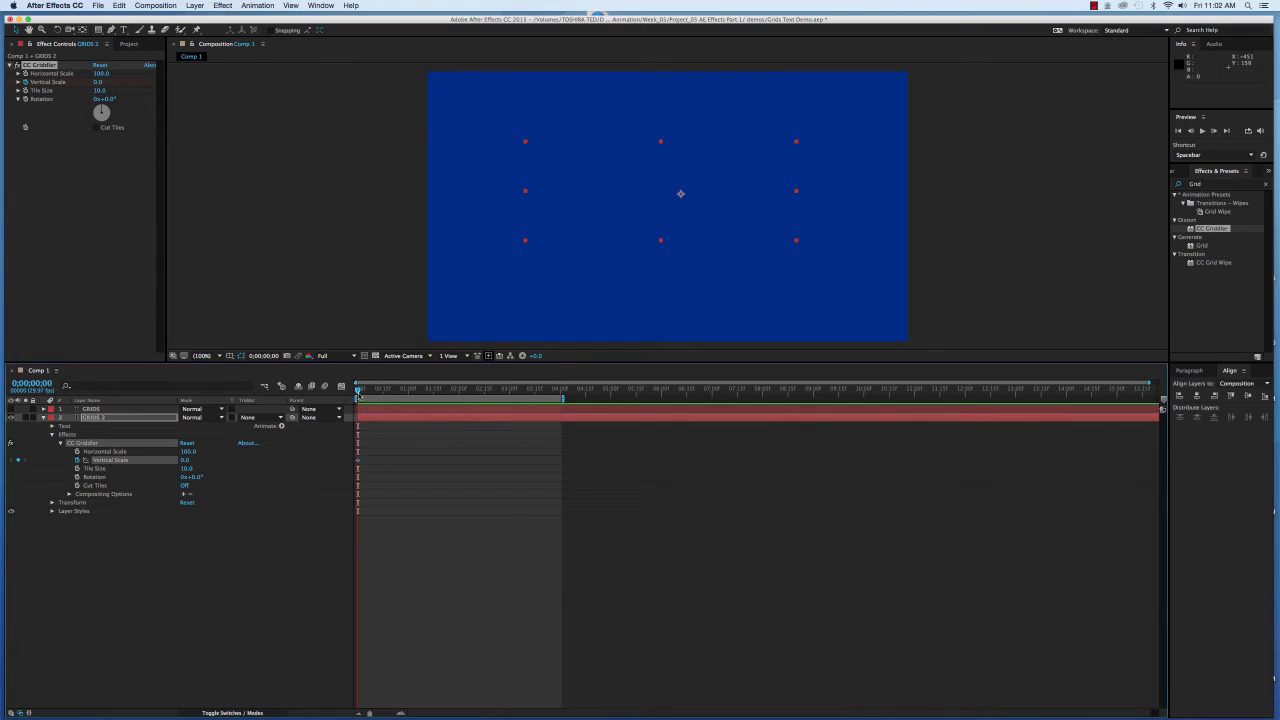
{"action": "left_click_drag", "start_coordinate": [358, 392], "coordinate": [398, 391]}
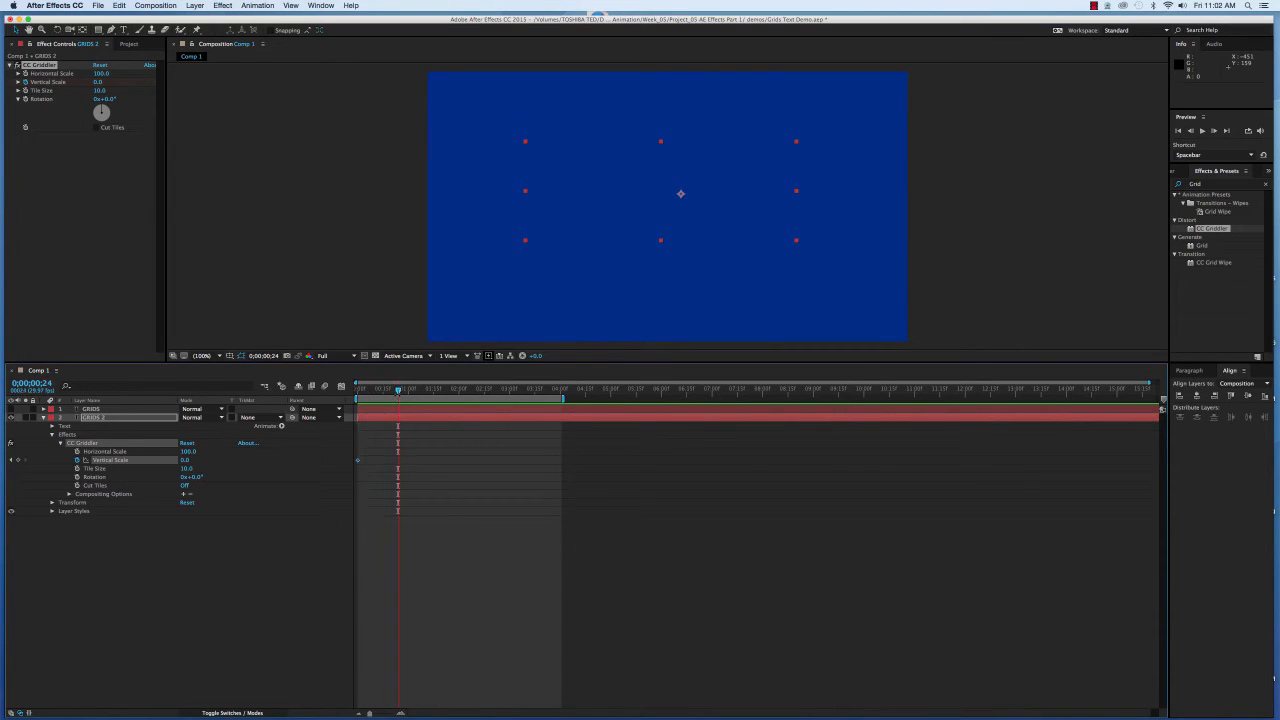
{"action": "left_click", "coordinate": [185, 460]}
{"action": "type", "text": "100"}
{"action": "key", "text": "Tab"}
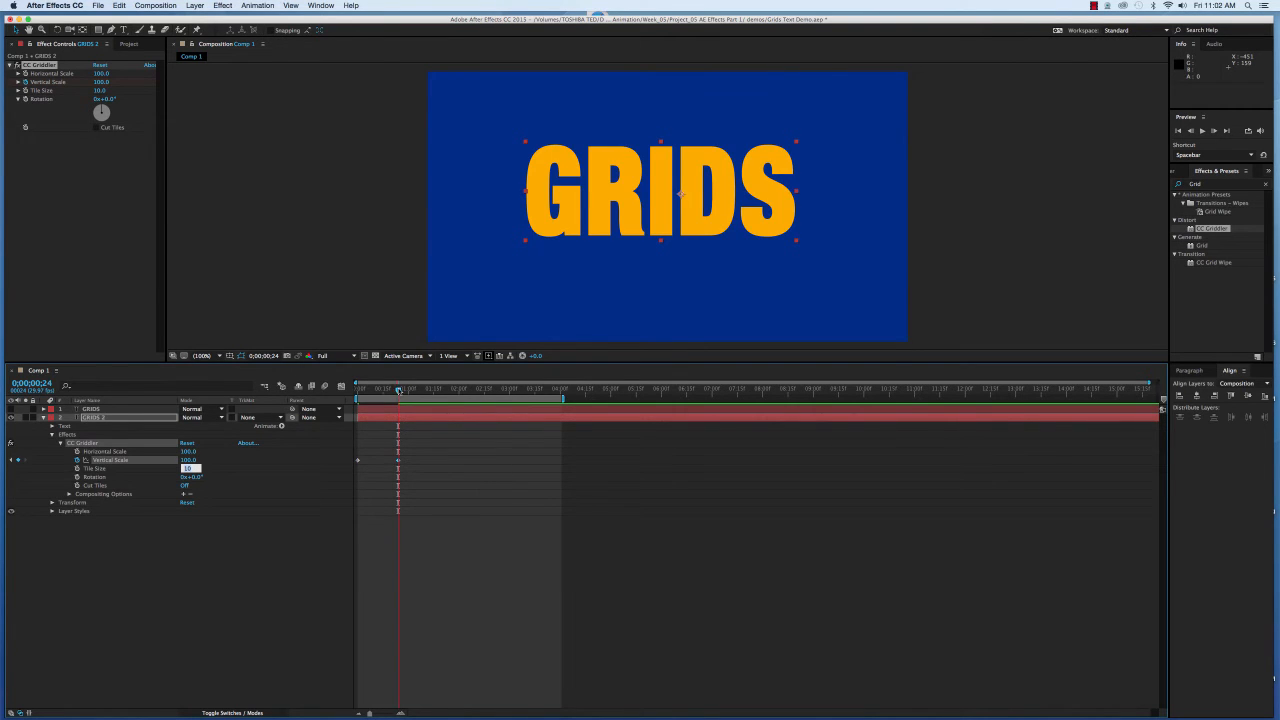
{"action": "mouse_move", "coordinate": [399, 391]}
{"action": "left_mouse_down"}
{"action": "mouse_move", "coordinate": [354, 400]}
{"action": "mouse_move", "coordinate": [388, 400]}
{"action": "left_mouse_up"}
Switch Cut Tiles On and preview the GRIDS tile reveal from the start.
{"action": "left_click", "coordinate": [184, 485]}
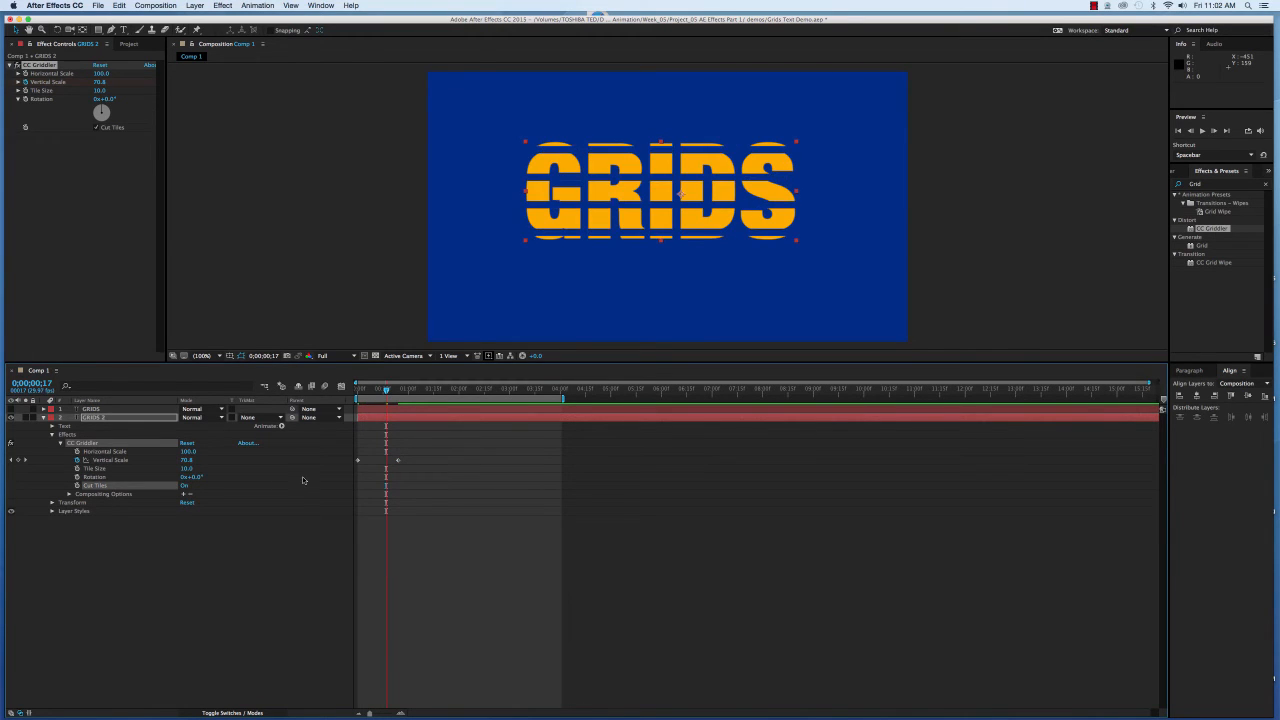
{"action": "left_click_drag", "start_coordinate": [386, 393], "coordinate": [341, 397]}
{"action": "key", "text": "space"}
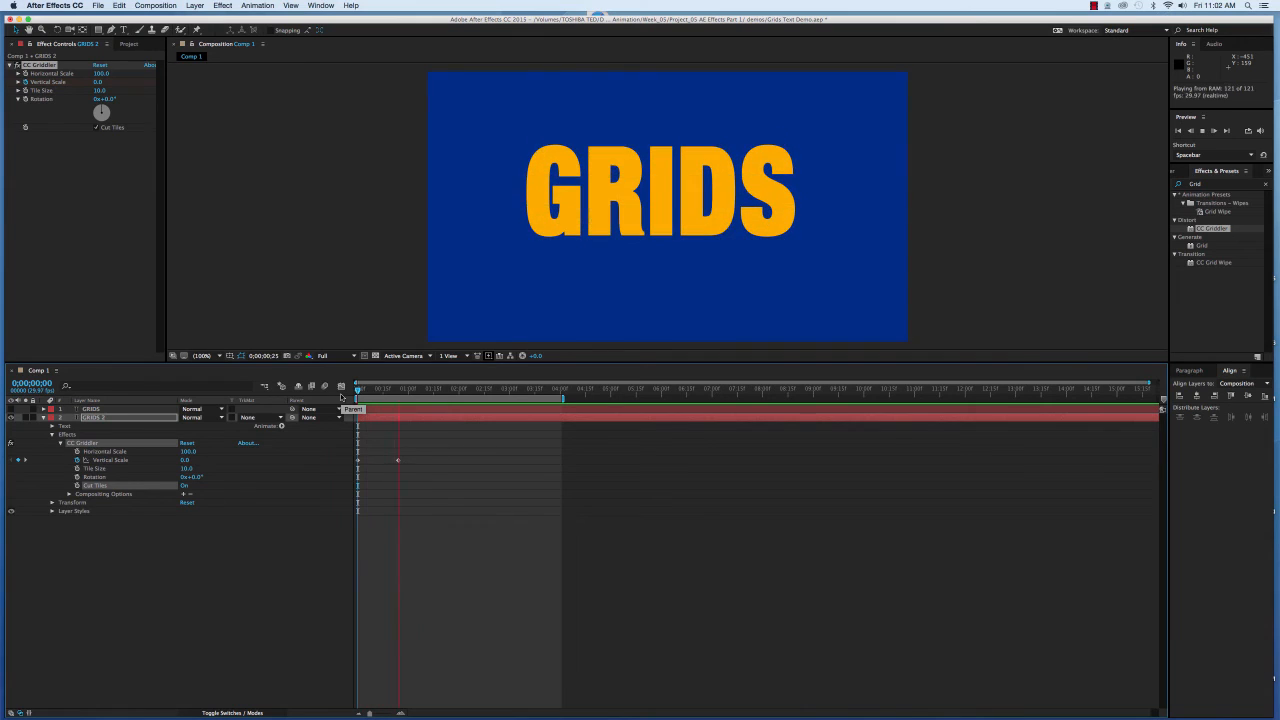
{"action": "key", "text": "space"}
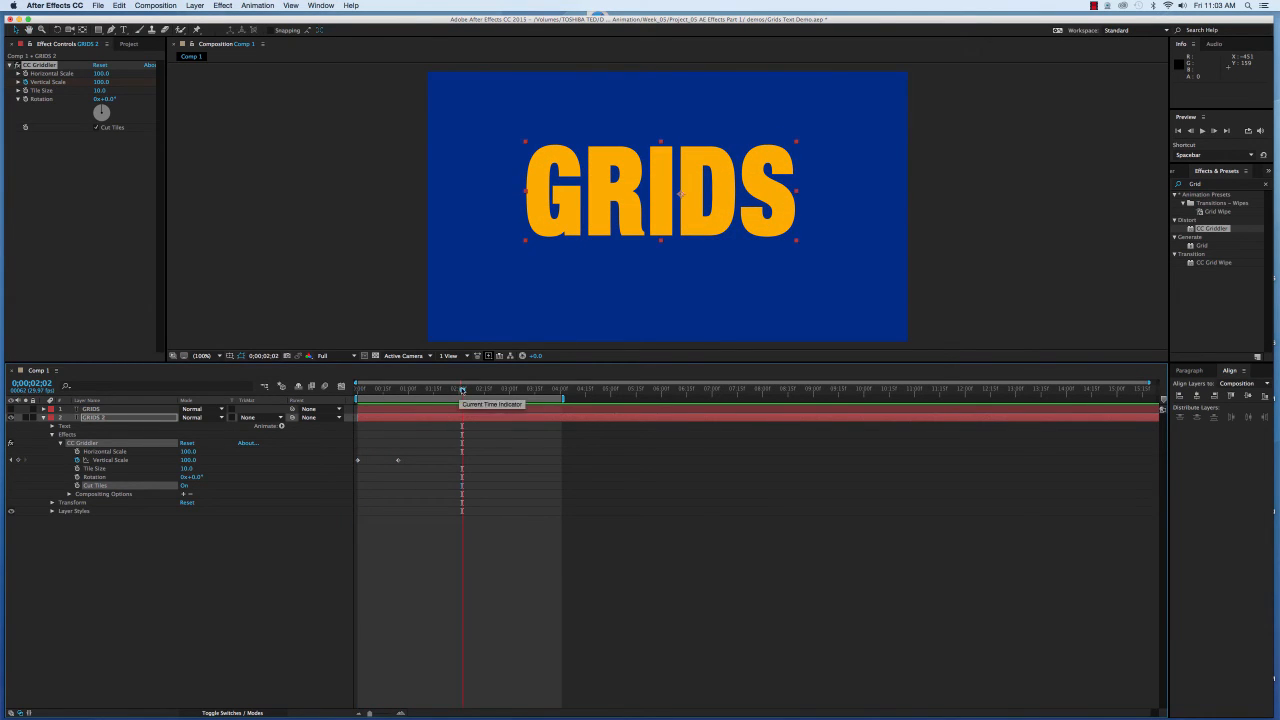
{"action": "left_click_drag", "start_coordinate": [463, 393], "coordinate": [402, 400]}
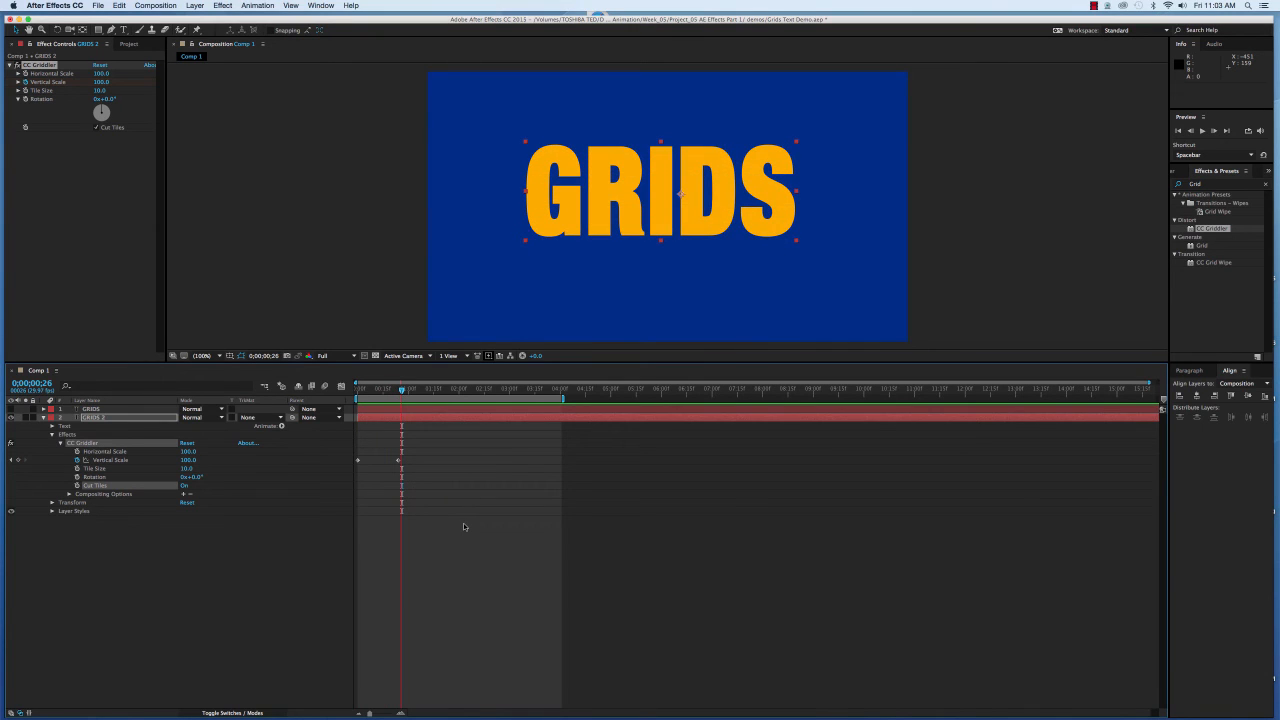